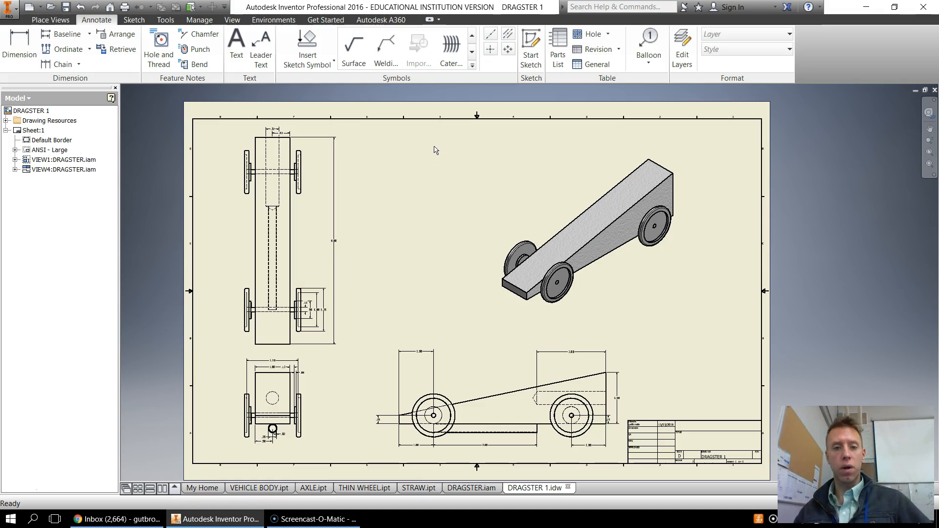
- Create a parts list from the assembly DRAGSTER.iam, keeping the structured BOM view and left wrapping direction
{"action": "left_click", "coordinate": [388, 161]}
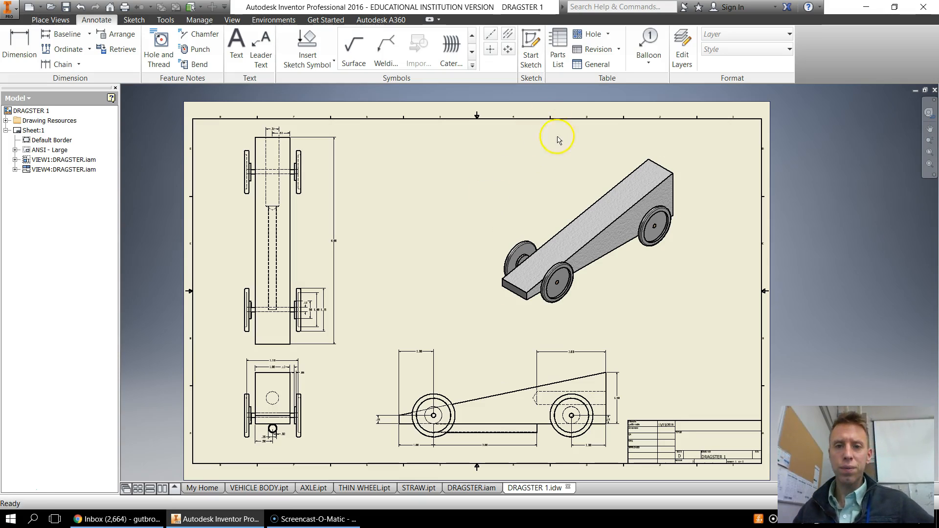
{"action": "left_click", "coordinate": [563, 47]}
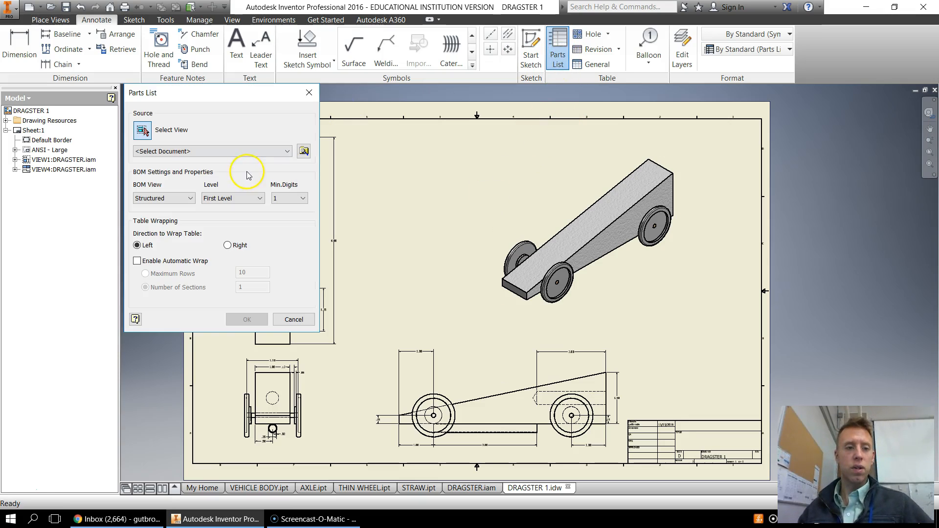
{"action": "left_click", "coordinate": [287, 151]}
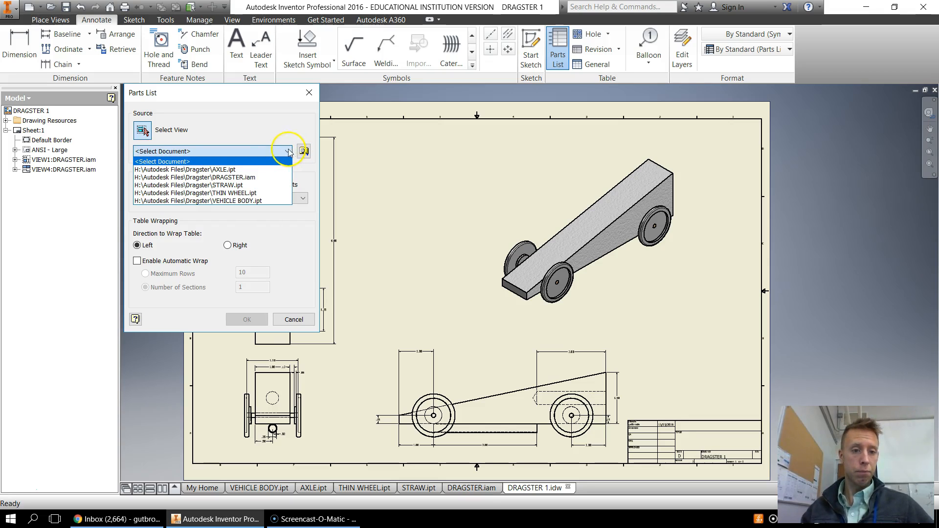
{"action": "left_click", "coordinate": [251, 179]}
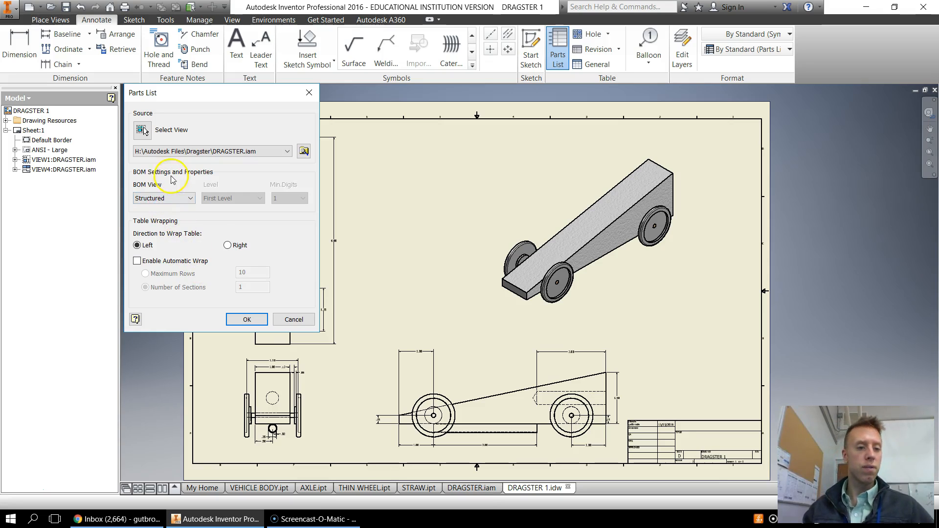
{"action": "left_click", "coordinate": [247, 320]}
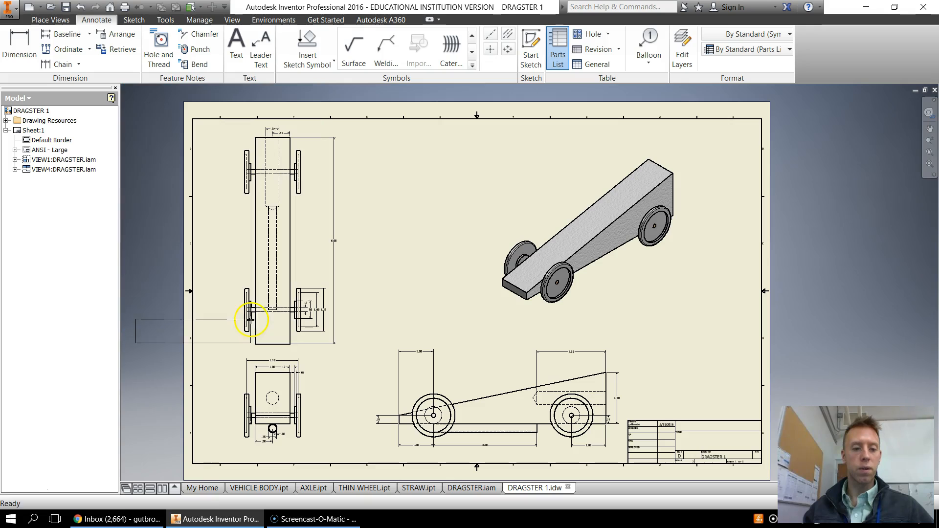
- Place the parts list directly on top of the title block, against the sheet's right border line
{"action": "scroll", "coordinate": [712, 342], "scroll_direction": "up", "scroll_amount": 3}
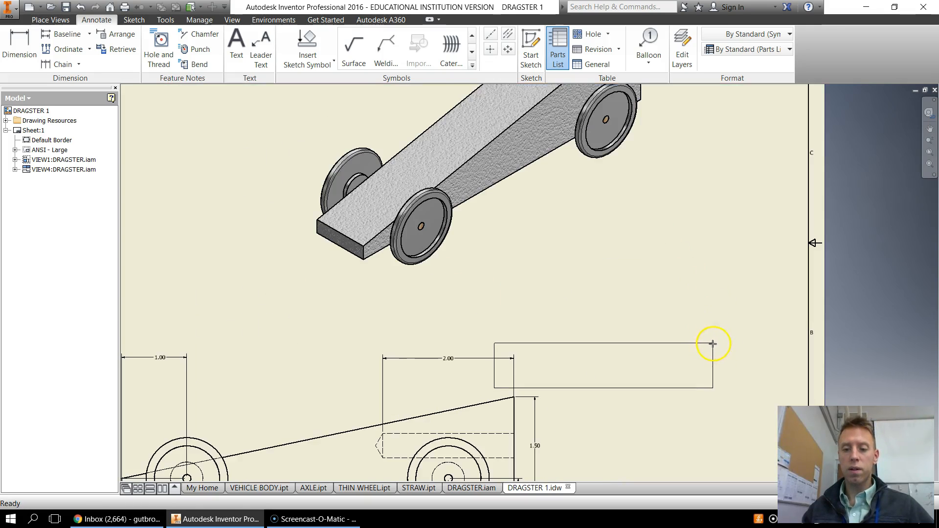
{"action": "middle_click_drag", "start_coordinate": [712, 342], "coordinate": [619, 252]}
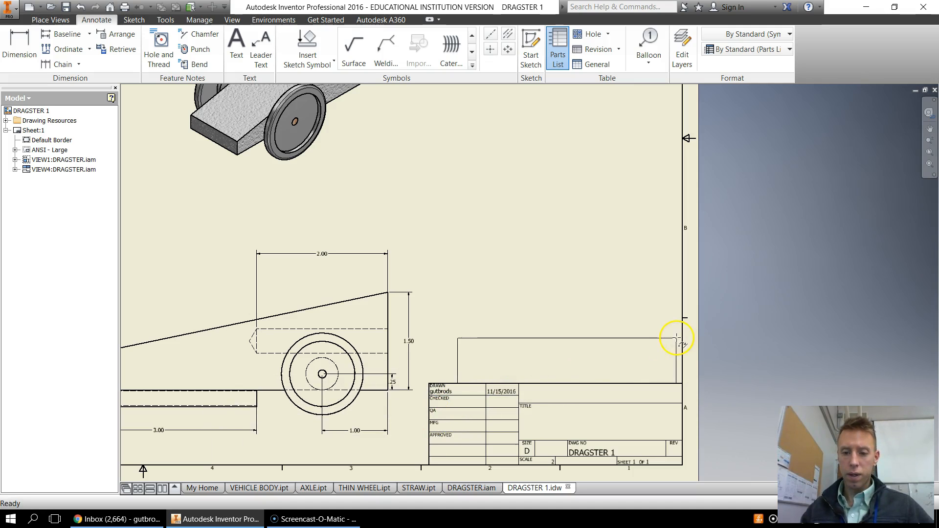
{"action": "scroll", "coordinate": [682, 337], "scroll_direction": "down", "scroll_amount": 3}
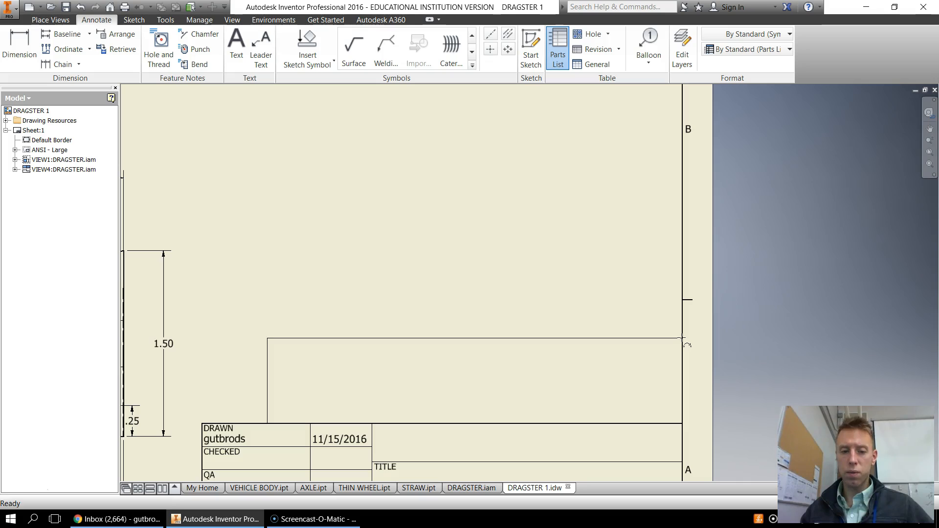
{"action": "left_click", "coordinate": [682, 338]}
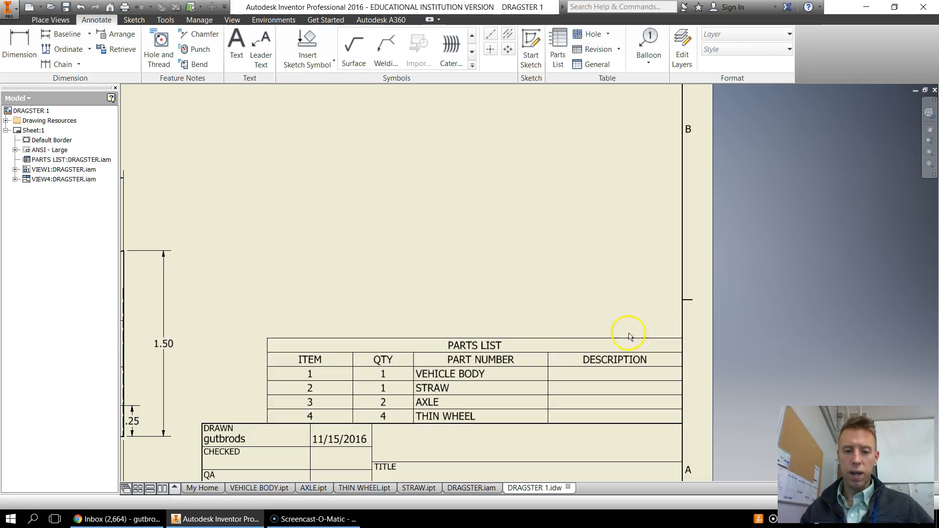
- Examine the parts list entries and compare them with the axle, vehicle body and straw part files
{"action": "scroll", "coordinate": [630, 408], "scroll_direction": "down", "scroll_amount": 3}
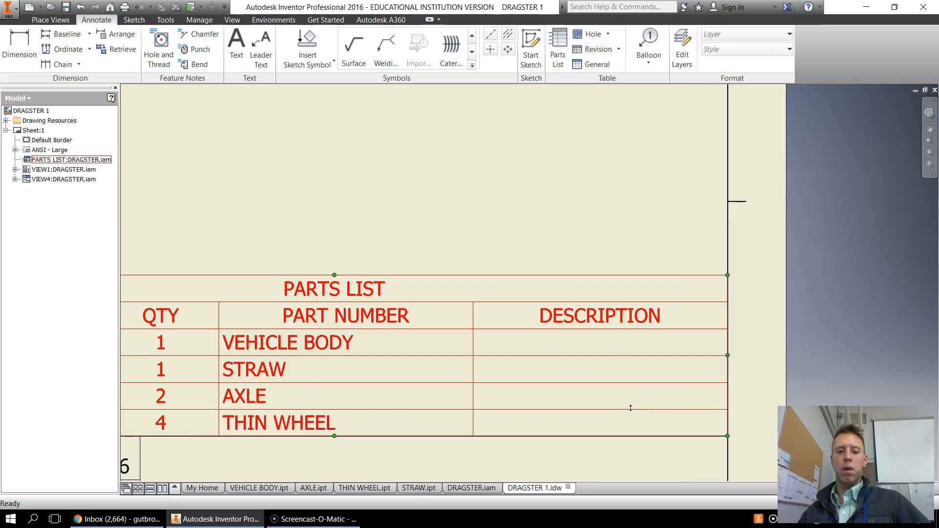
{"action": "middle_click_drag", "start_coordinate": [625, 408], "coordinate": [705, 350]}
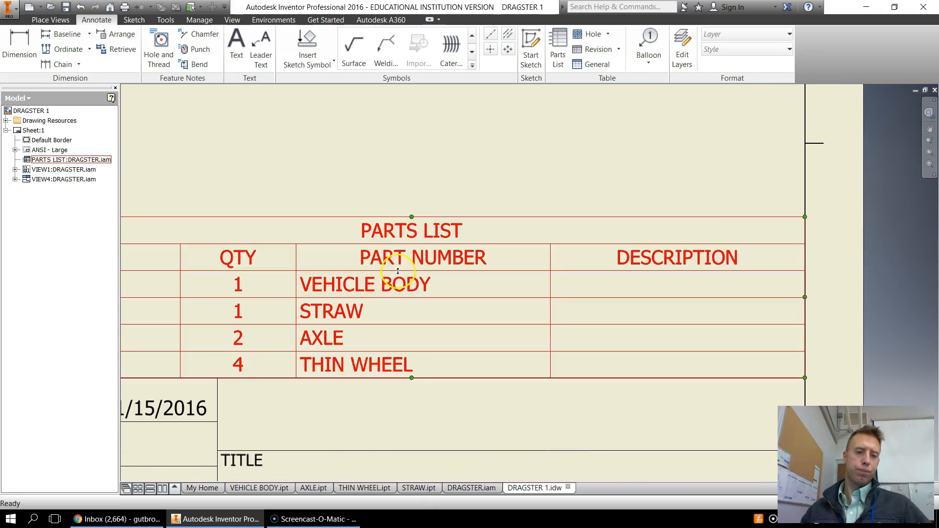
{"action": "scroll", "coordinate": [398, 304], "scroll_direction": "up", "scroll_amount": 3}
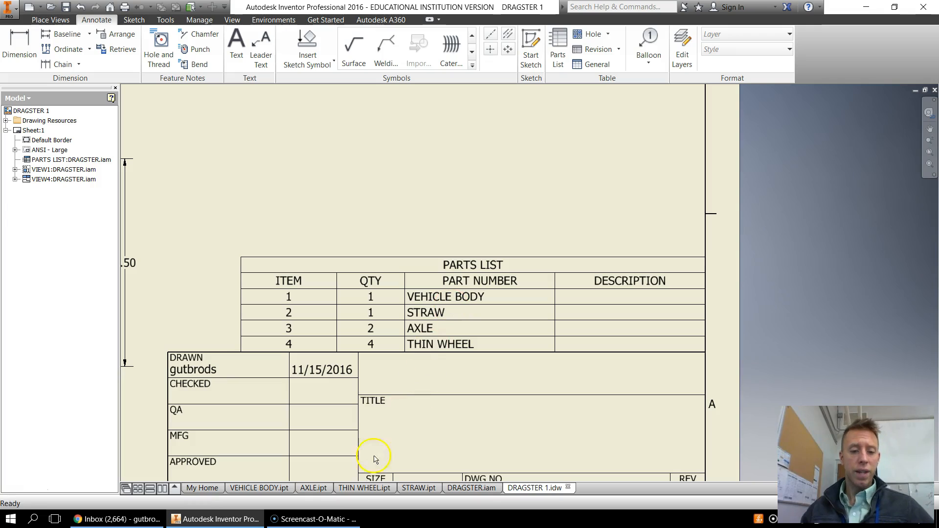
{"action": "left_click", "coordinate": [338, 488]}
{"action": "left_click", "coordinate": [309, 489]}
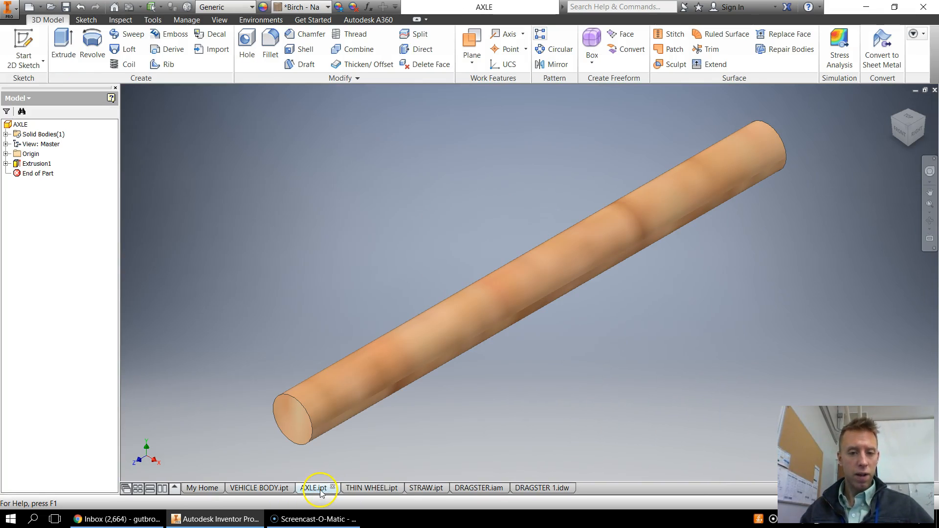
{"action": "left_click", "coordinate": [275, 491]}
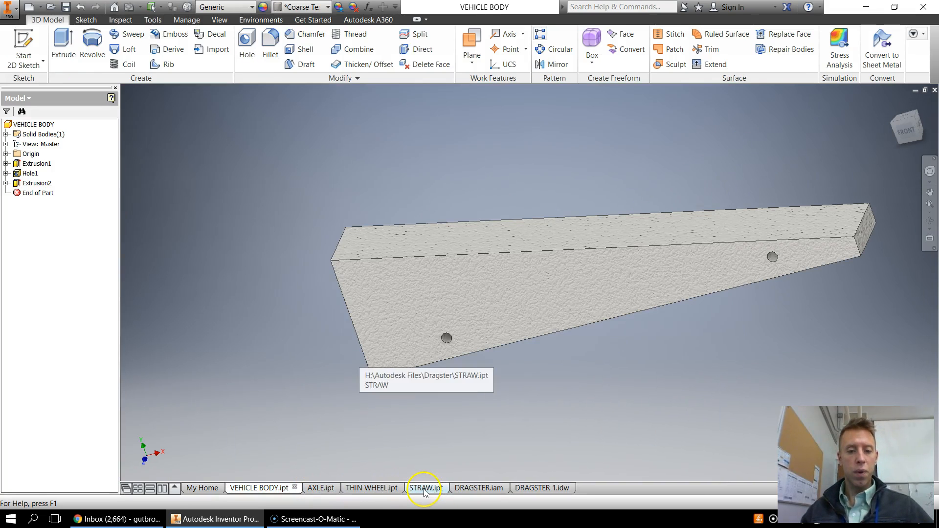
{"action": "left_click", "coordinate": [424, 488]}
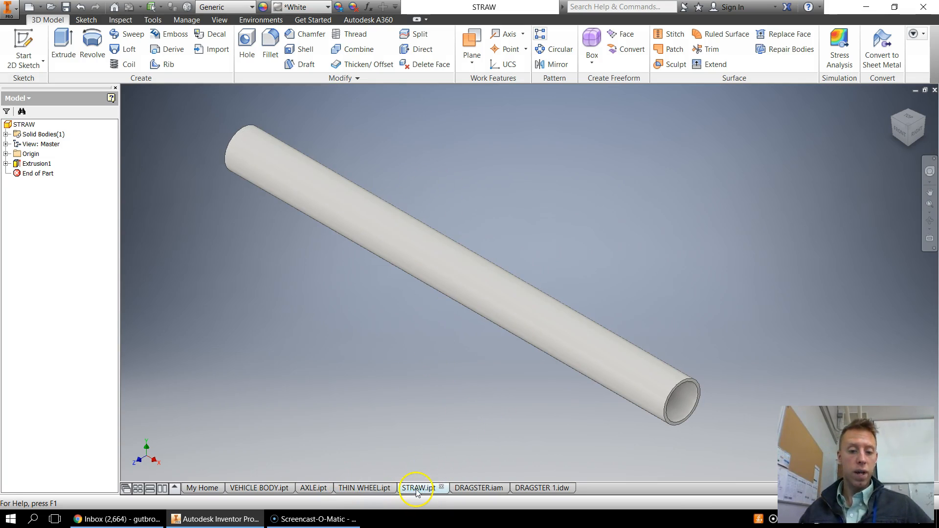
{"action": "mouse_move", "coordinate": [414, 494]}
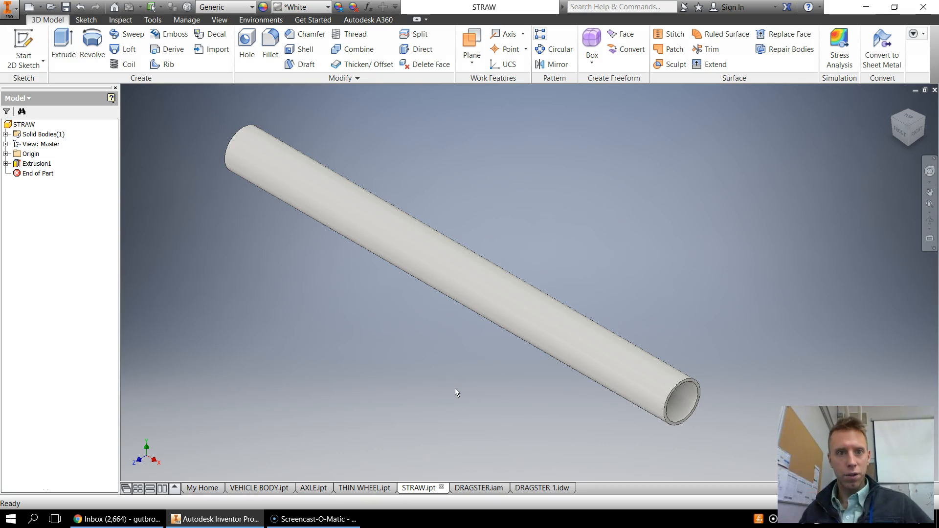
{"action": "left_click", "coordinate": [541, 486]}
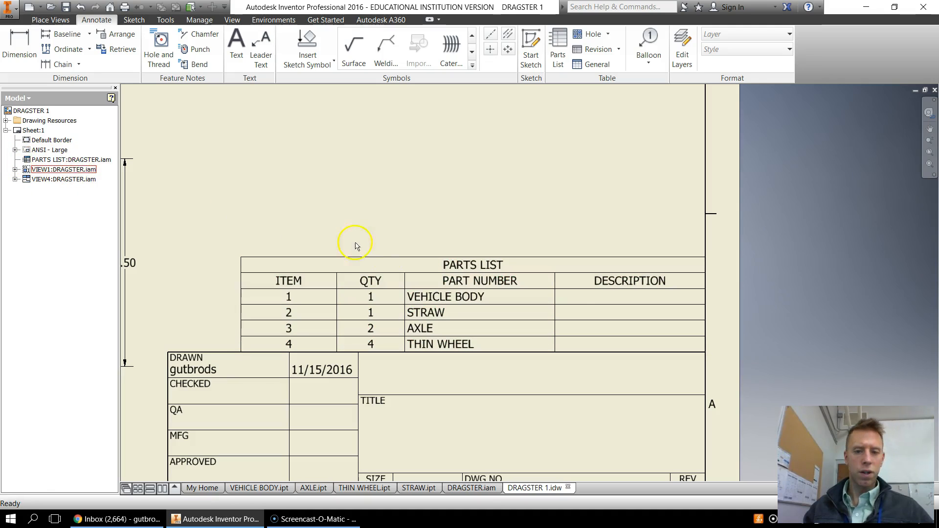
{"action": "right_click", "coordinate": [574, 297]}
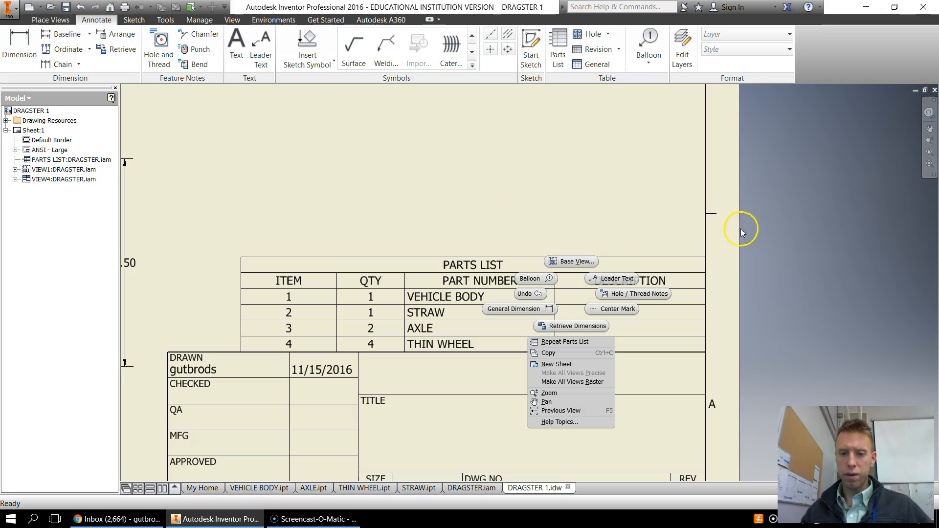
{"action": "left_click", "coordinate": [687, 237]}
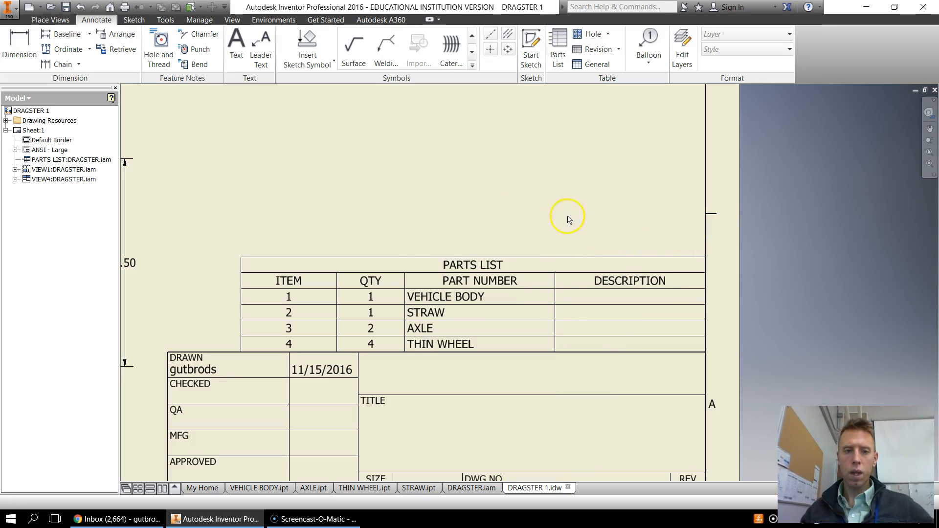
- Add a balloon with a bent leader to the rear wheel in the shaded isometric view, placed beside the car
{"action": "scroll", "coordinate": [413, 256], "scroll_direction": "down", "scroll_amount": 3}
{"action": "scroll", "coordinate": [413, 256], "scroll_direction": "up", "scroll_amount": 5}
{"action": "middle_click_drag", "start_coordinate": [365, 256], "coordinate": [493, 297]}
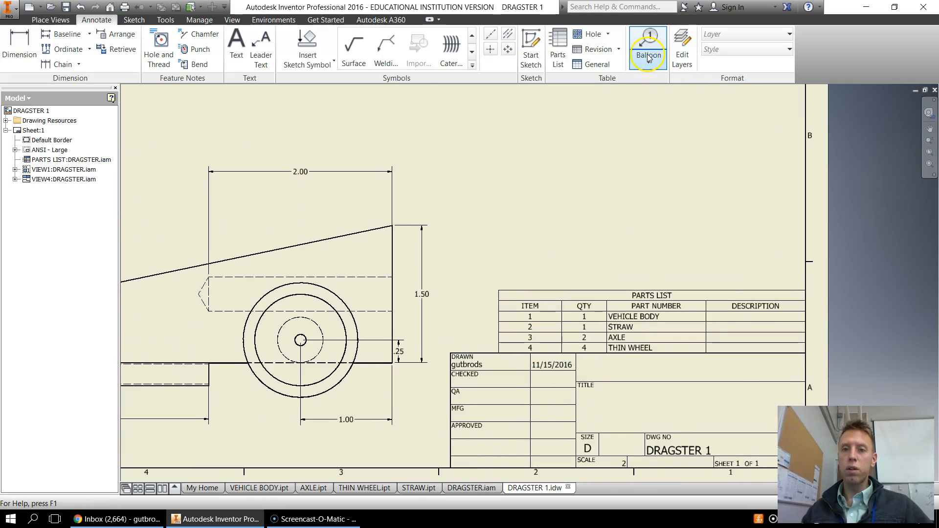
{"action": "scroll", "coordinate": [638, 164], "scroll_direction": "up", "scroll_amount": 3}
{"action": "middle_click_drag", "start_coordinate": [624, 114], "coordinate": [633, 264]}
{"action": "middle_click_drag", "start_coordinate": [592, 241], "coordinate": [597, 309]}
{"action": "middle_click_drag", "start_coordinate": [633, 168], "coordinate": [657, 235]}
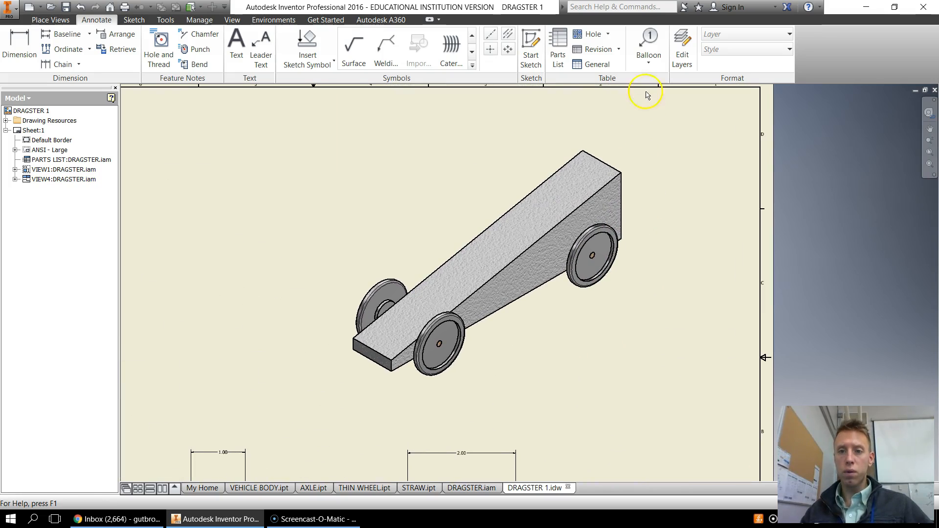
{"action": "left_click", "coordinate": [648, 44]}
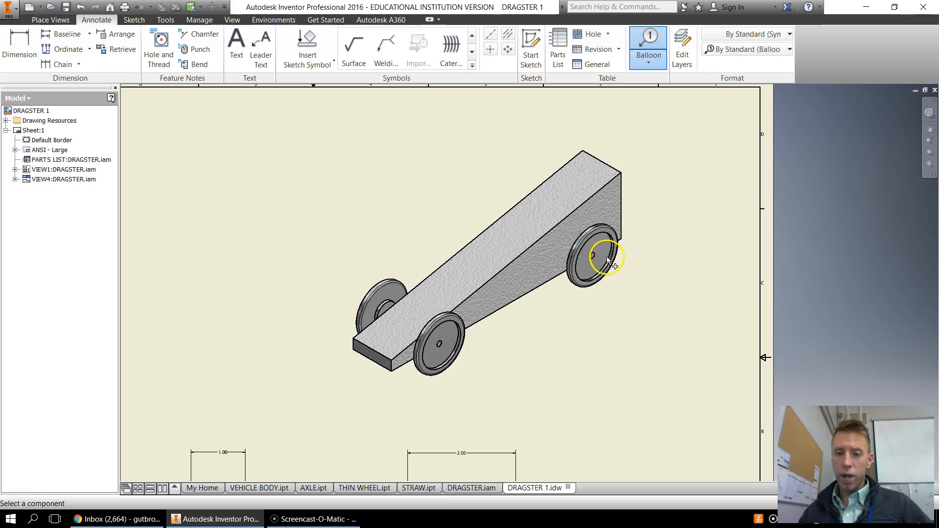
{"action": "middle_click_drag", "start_coordinate": [637, 361], "coordinate": [573, 137]}
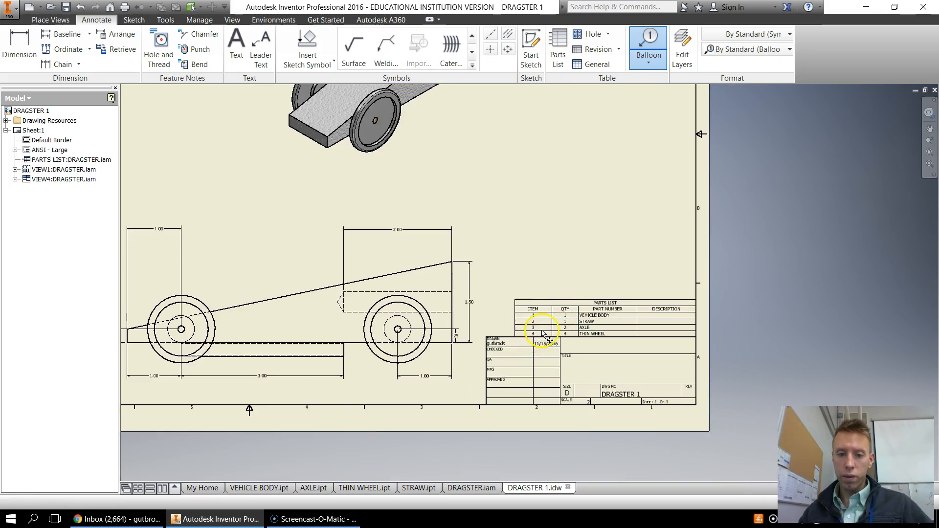
{"action": "scroll", "coordinate": [543, 334], "scroll_direction": "down", "scroll_amount": 5}
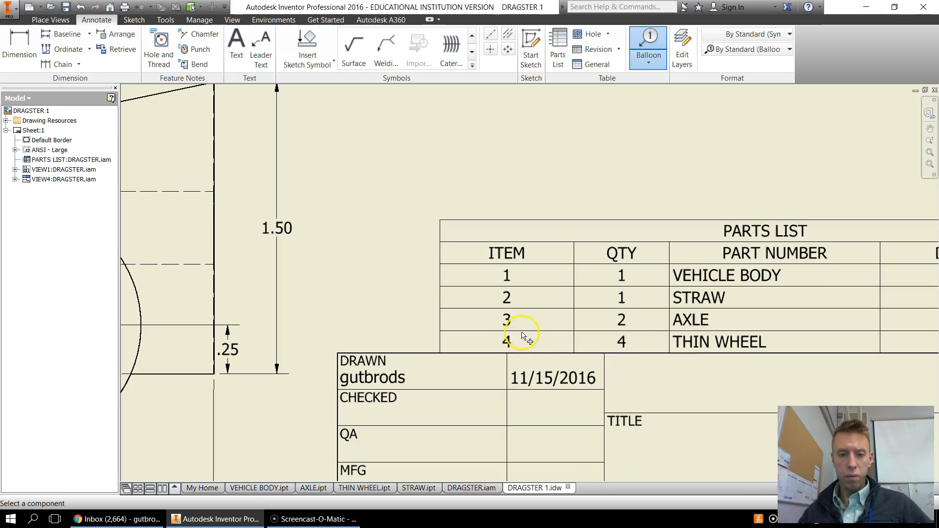
{"action": "scroll", "coordinate": [523, 334], "scroll_direction": "up", "scroll_amount": 4}
{"action": "middle_click_drag", "start_coordinate": [533, 267], "coordinate": [535, 405]}
{"action": "middle_click_drag", "start_coordinate": [504, 152], "coordinate": [470, 269]}
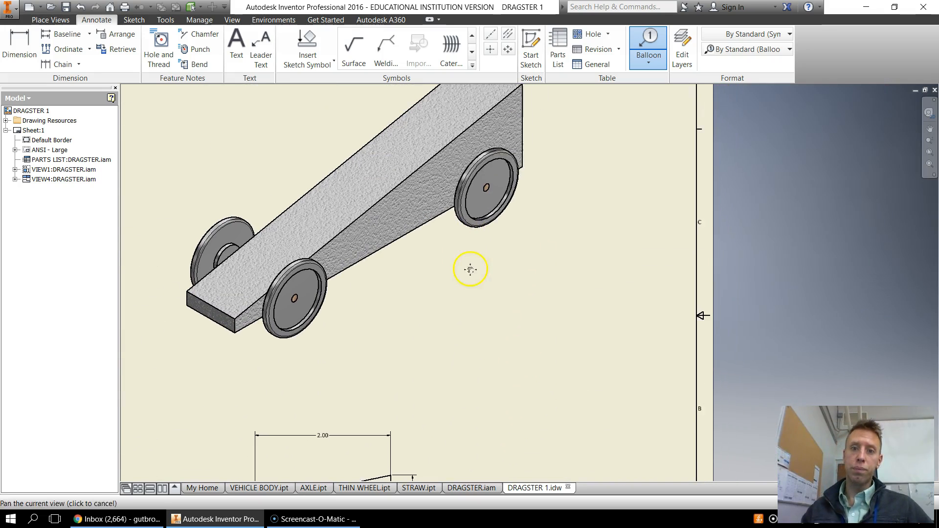
{"action": "left_click", "coordinate": [507, 204]}
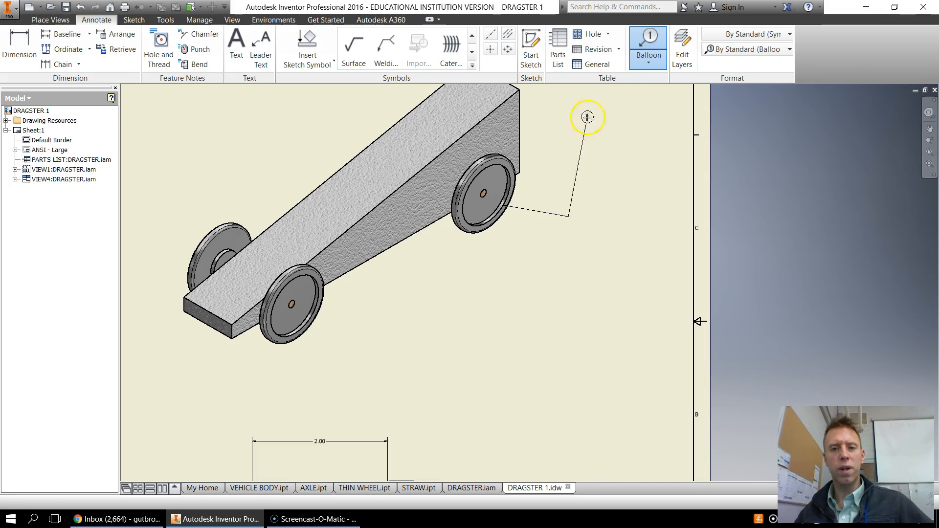
{"action": "double_click", "coordinate": [587, 185]}
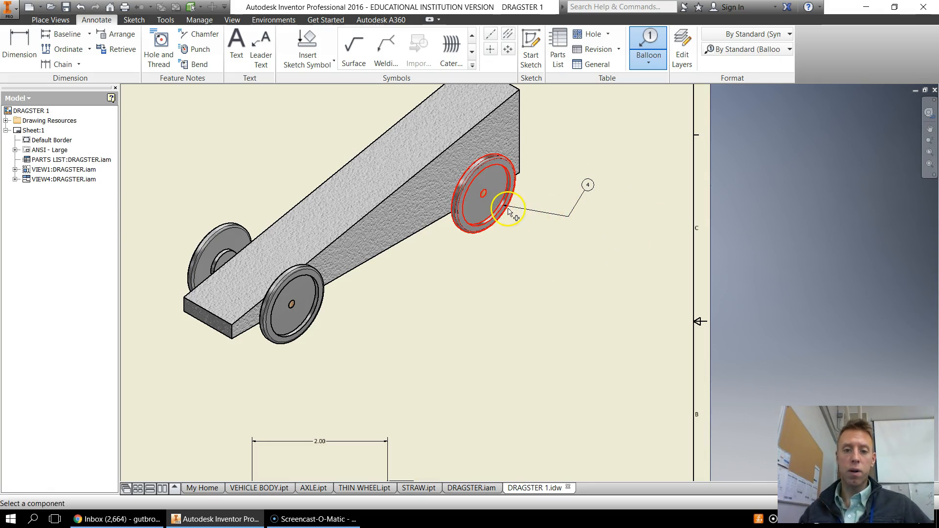
- Add a balloon with a bent leader to the axle end at the centre of the near front wheel
{"action": "scroll", "coordinate": [321, 314], "scroll_direction": "up", "scroll_amount": 5}
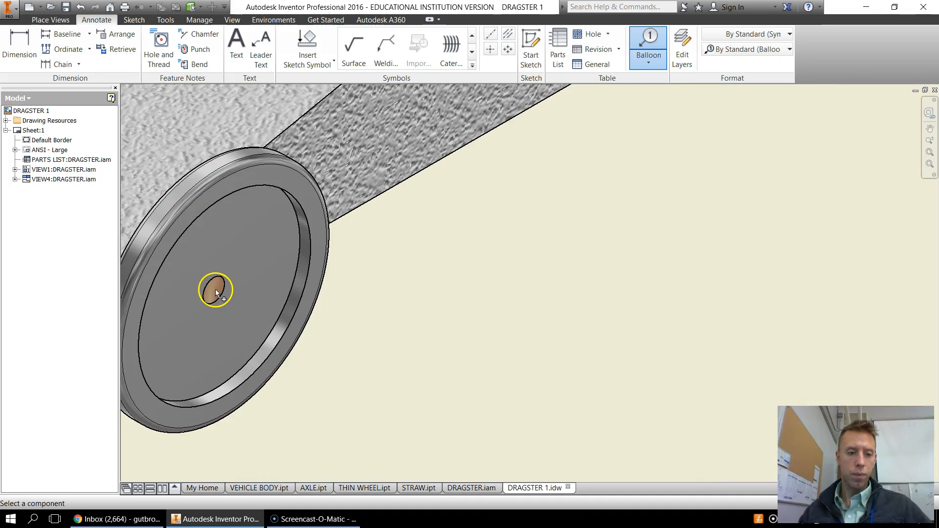
{"action": "left_click", "coordinate": [222, 289]}
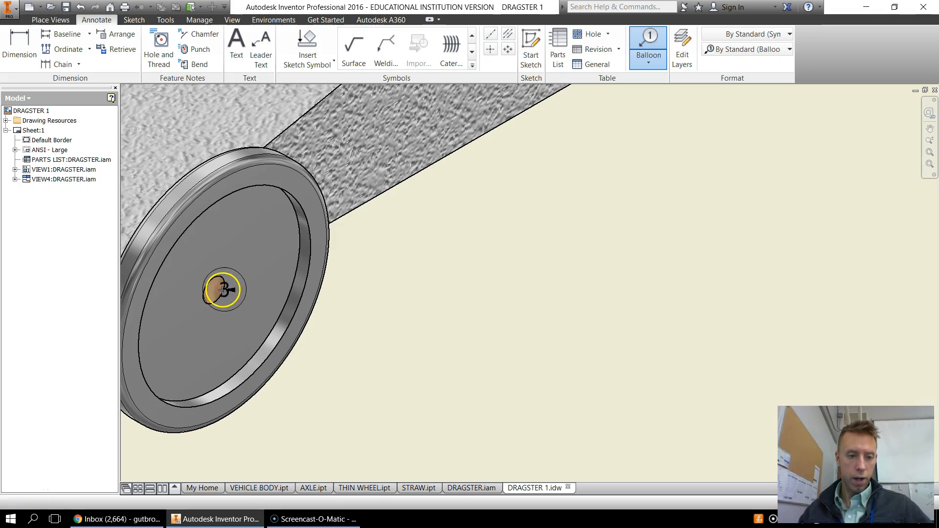
{"action": "left_click", "coordinate": [552, 326]}
{"action": "scroll", "coordinate": [666, 234], "scroll_direction": "down", "scroll_amount": 2}
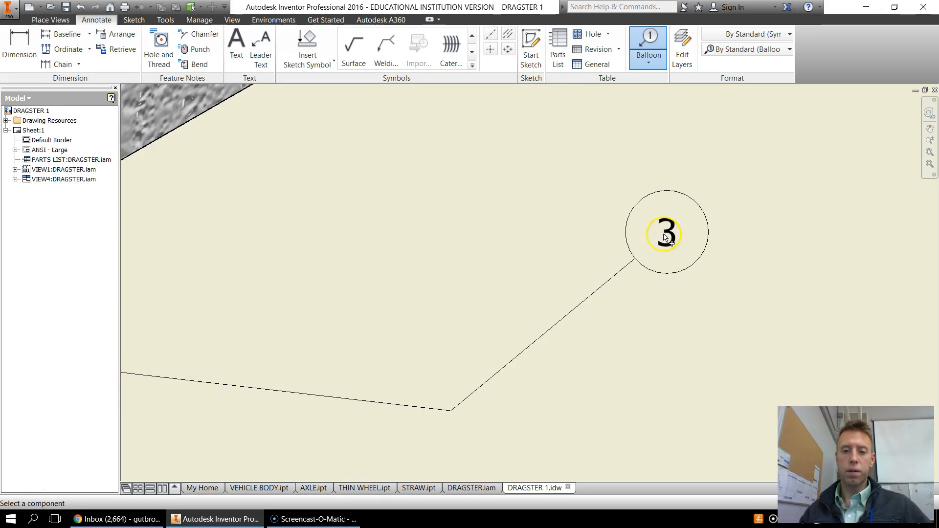
- Add a balloon with a bent leader to the vehicle body's upper side edge, placed between the two existing balloons
{"action": "scroll", "coordinate": [667, 235], "scroll_direction": "up", "scroll_amount": 5}
{"action": "middle_click_drag", "start_coordinate": [704, 211], "coordinate": [603, 312]}
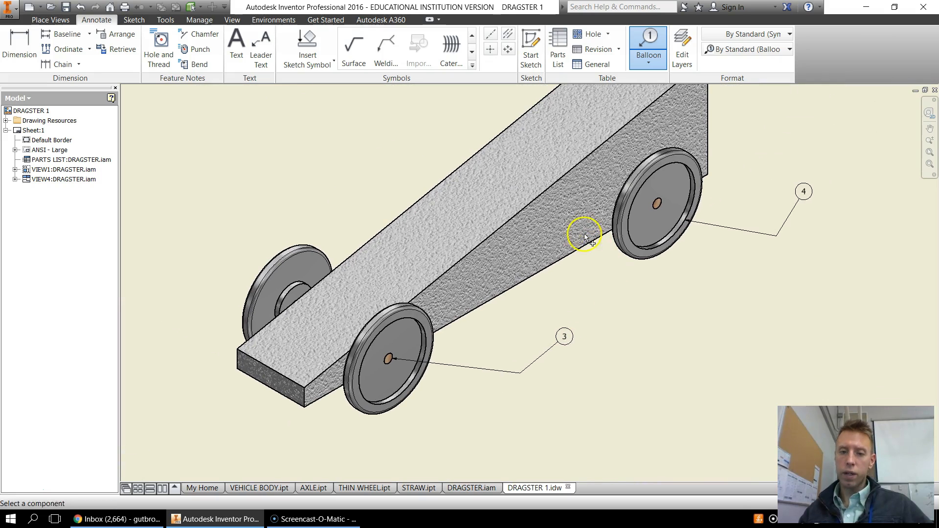
{"action": "left_click", "coordinate": [496, 234]}
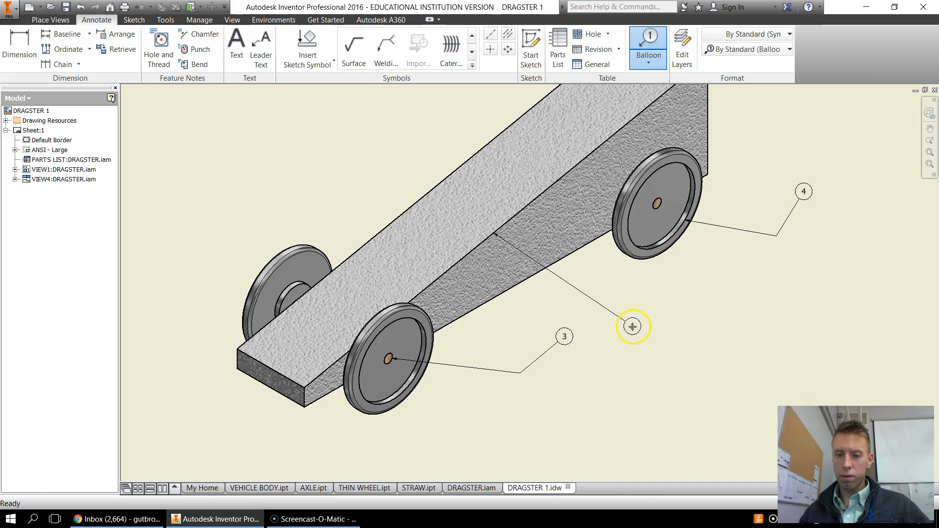
{"action": "double_click", "coordinate": [702, 320]}
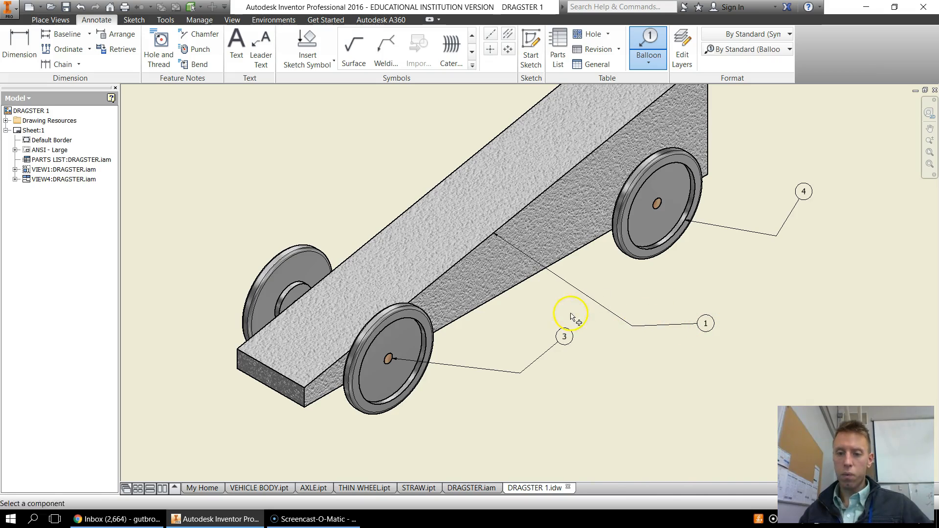
{"action": "middle_click_drag", "start_coordinate": [760, 306], "coordinate": [666, 356]}
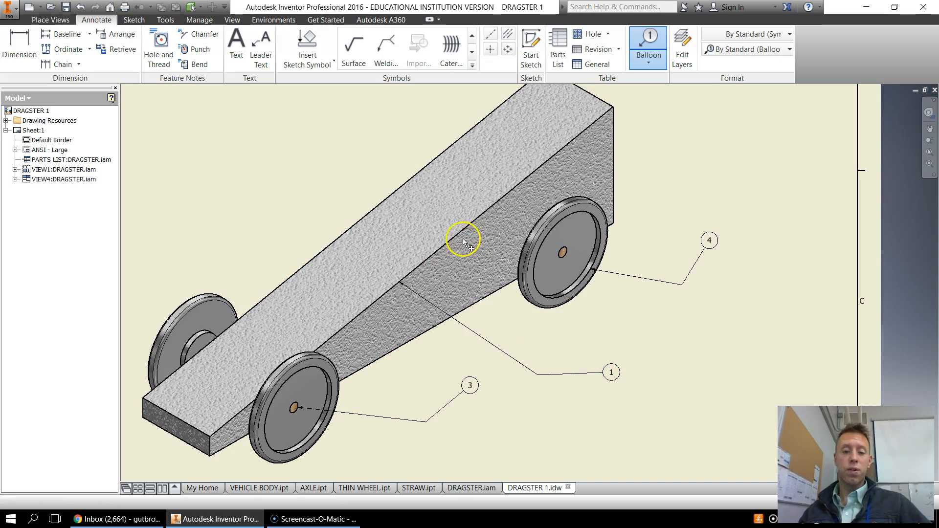
{"action": "mouse_move", "coordinate": [461, 419]}
{"action": "middle_mouse_down"}
{"action": "mouse_move", "coordinate": [474, 210]}
{"action": "mouse_move", "coordinate": [508, 211]}
{"action": "middle_mouse_up"}
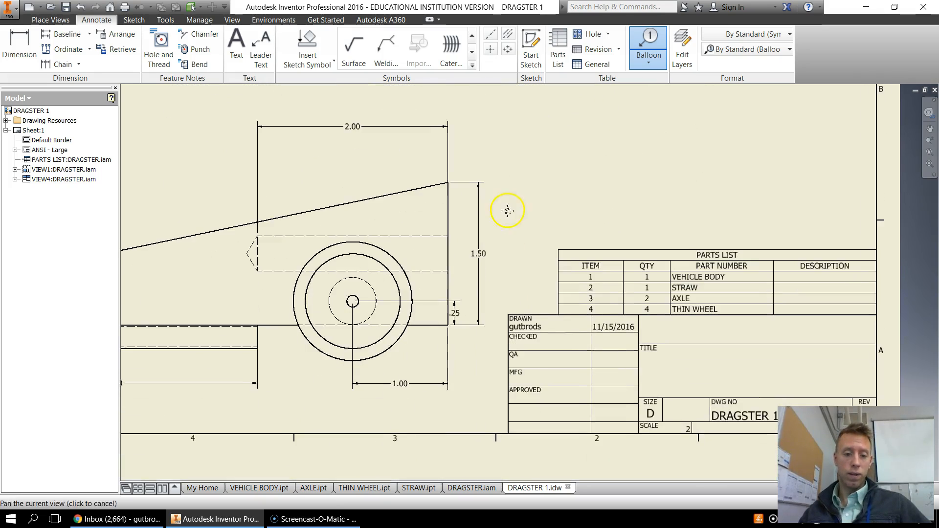
- Add a balloon to the straw's lower edge in the side view, placed just below the car, and end the Balloon command
{"action": "mouse_move", "coordinate": [199, 419]}
{"action": "middle_mouse_down"}
{"action": "mouse_move", "coordinate": [416, 377]}
{"action": "mouse_move", "coordinate": [520, 390]}
{"action": "middle_mouse_up"}
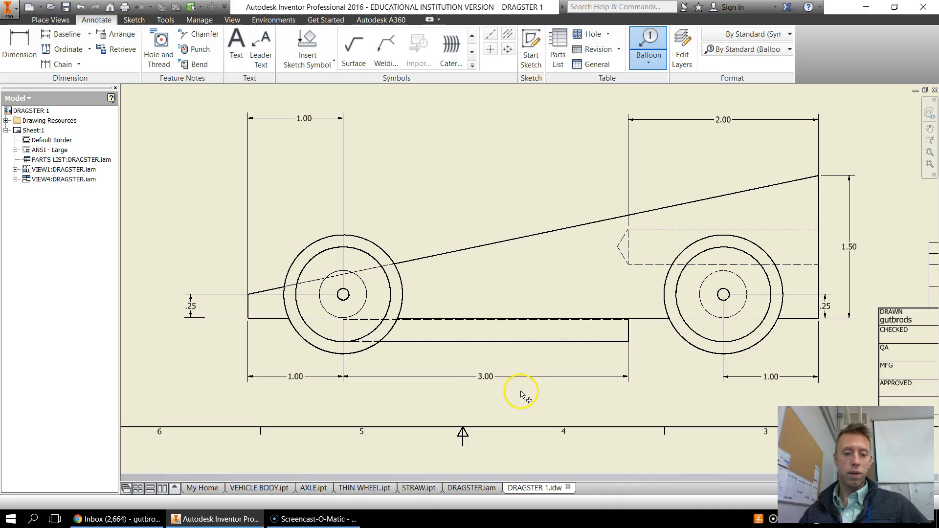
{"action": "left_click", "coordinate": [618, 344]}
{"action": "left_click", "coordinate": [685, 391]}
{"action": "scroll", "coordinate": [677, 298], "scroll_direction": "down", "scroll_amount": 4}
{"action": "middle_click_drag", "start_coordinate": [681, 294], "coordinate": [551, 393]}
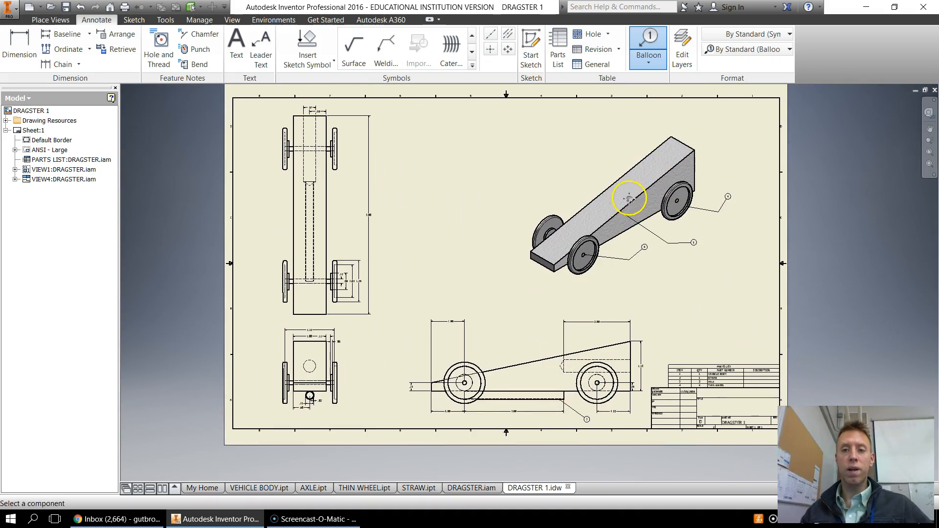
{"action": "middle_click_drag", "start_coordinate": [630, 198], "coordinate": [609, 208]}
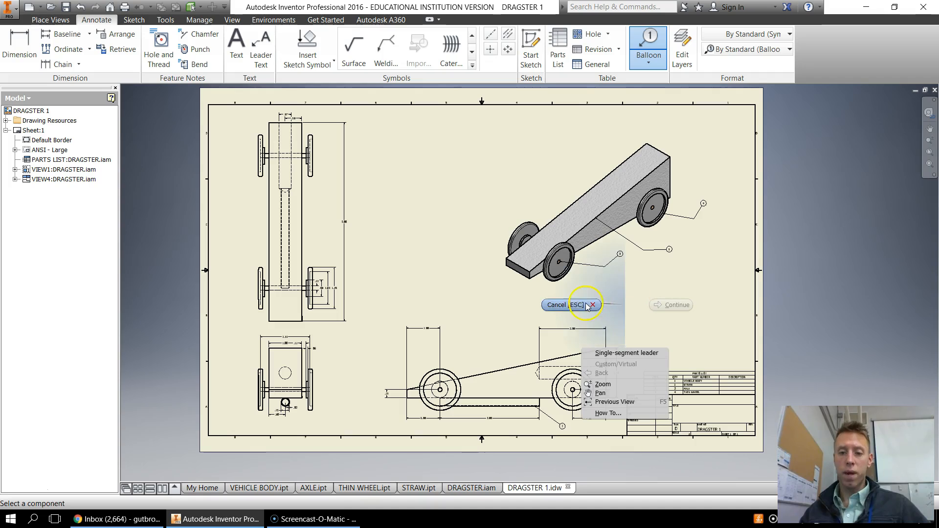
{"action": "key", "text": "Escape"}
- Examine the balloons on the shaded isometric and side views and compare them with the item numbers in the parts list
{"action": "scroll", "coordinate": [611, 245], "scroll_direction": "up", "scroll_amount": 5}
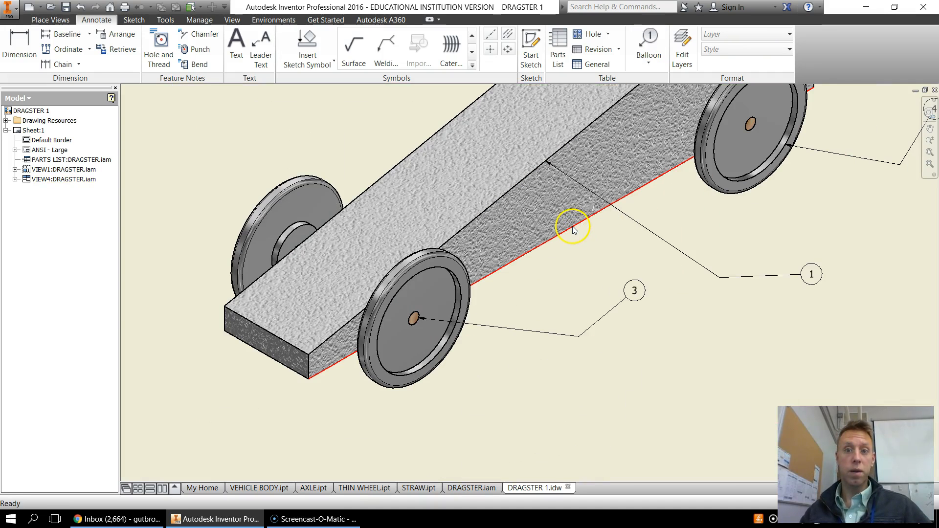
{"action": "scroll", "coordinate": [562, 211], "scroll_direction": "down", "scroll_amount": 6}
{"action": "mouse_move", "coordinate": [608, 230]}
{"action": "middle_mouse_down"}
{"action": "mouse_move", "coordinate": [610, 280]}
{"action": "mouse_move", "coordinate": [615, 204]}
{"action": "mouse_move", "coordinate": [587, 260]}
{"action": "mouse_move", "coordinate": [658, 321]}
{"action": "middle_mouse_up"}
{"action": "scroll", "coordinate": [658, 321], "scroll_direction": "down", "scroll_amount": 3}
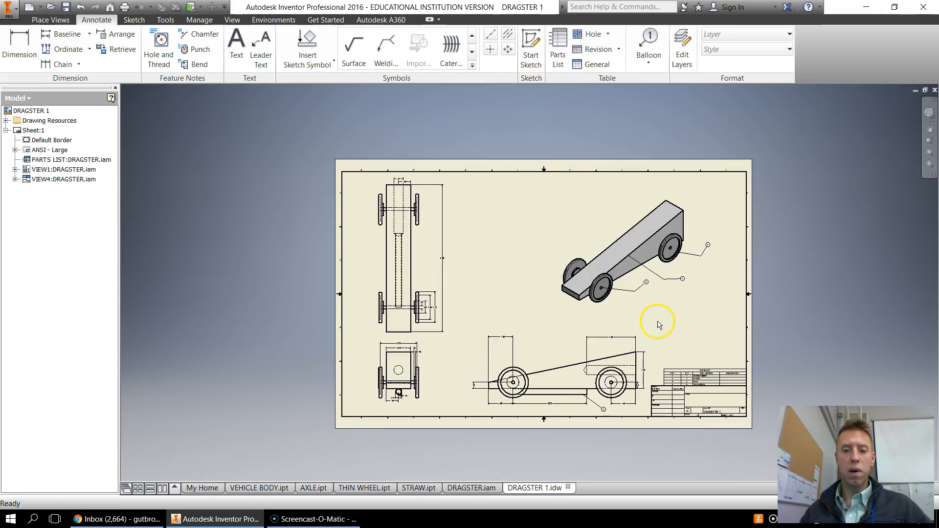
{"action": "scroll", "coordinate": [658, 323], "scroll_direction": "up", "scroll_amount": 3}
{"action": "middle_click_drag", "start_coordinate": [690, 267], "coordinate": [621, 195]}
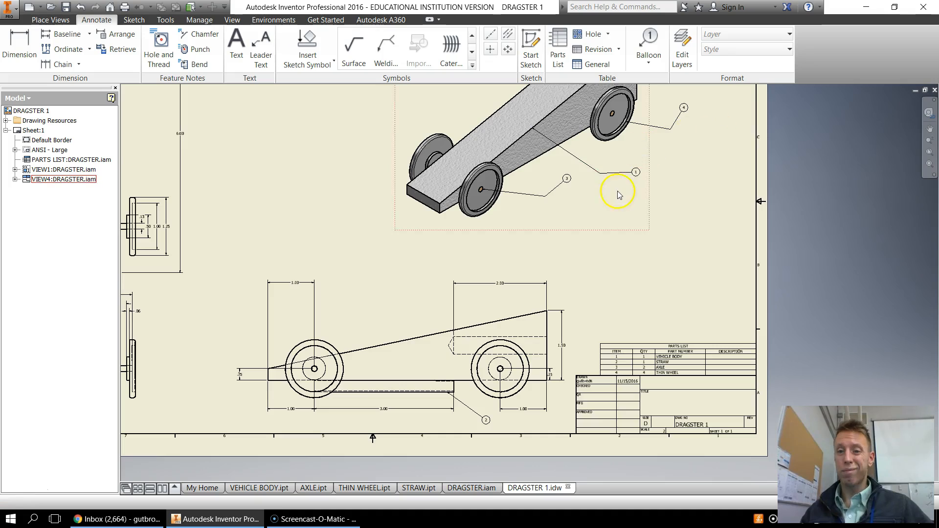
{"action": "middle_click_drag", "start_coordinate": [610, 195], "coordinate": [566, 213]}
{"action": "middle_click_drag", "start_coordinate": [547, 348], "coordinate": [545, 235]}
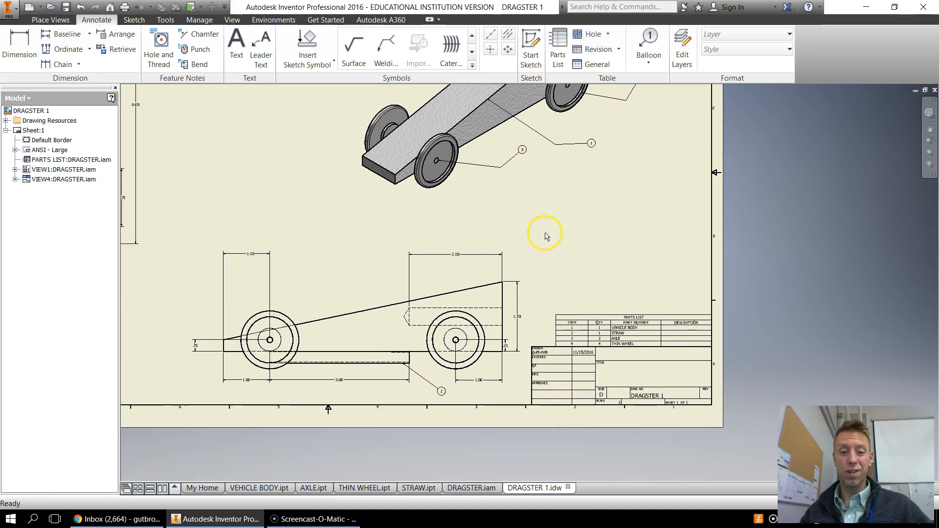
{"action": "scroll", "coordinate": [601, 314], "scroll_direction": "up", "scroll_amount": 5}
{"action": "mouse_move", "coordinate": [635, 293]}
{"action": "middle_mouse_down"}
{"action": "mouse_move", "coordinate": [549, 218]}
{"action": "mouse_move", "coordinate": [479, 184]}
{"action": "middle_mouse_up"}
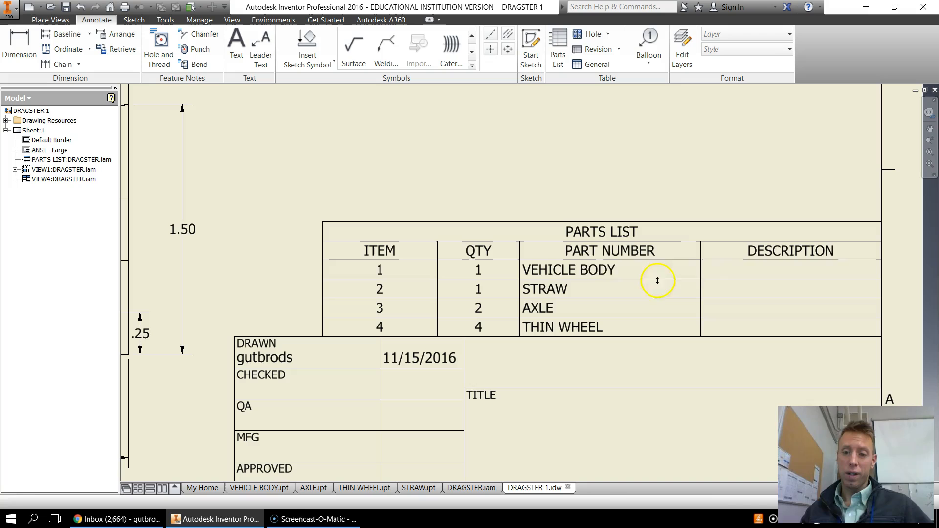
{"action": "left_click", "coordinate": [527, 293]}
{"action": "scroll", "coordinate": [537, 297], "scroll_direction": "down", "scroll_amount": 5}
{"action": "left_click", "coordinate": [471, 260]}
{"action": "scroll", "coordinate": [470, 249], "scroll_direction": "down", "scroll_amount": 6}
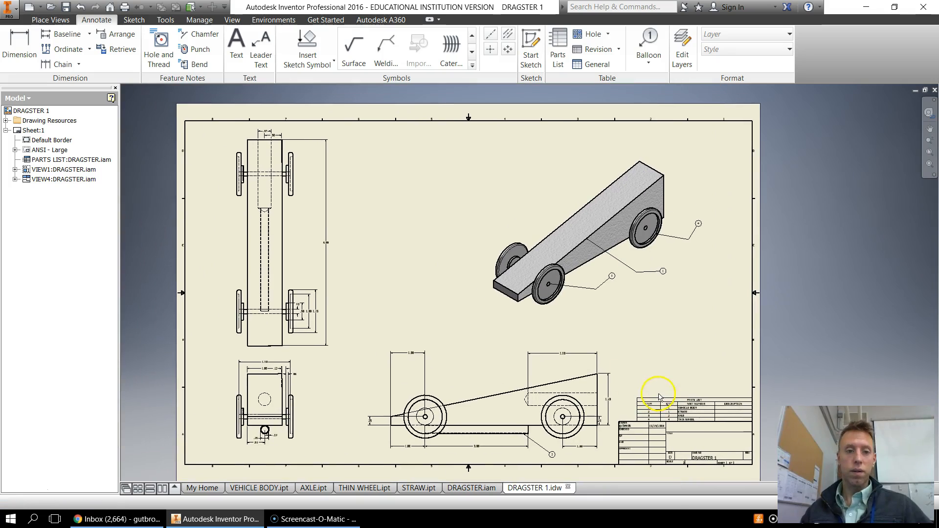